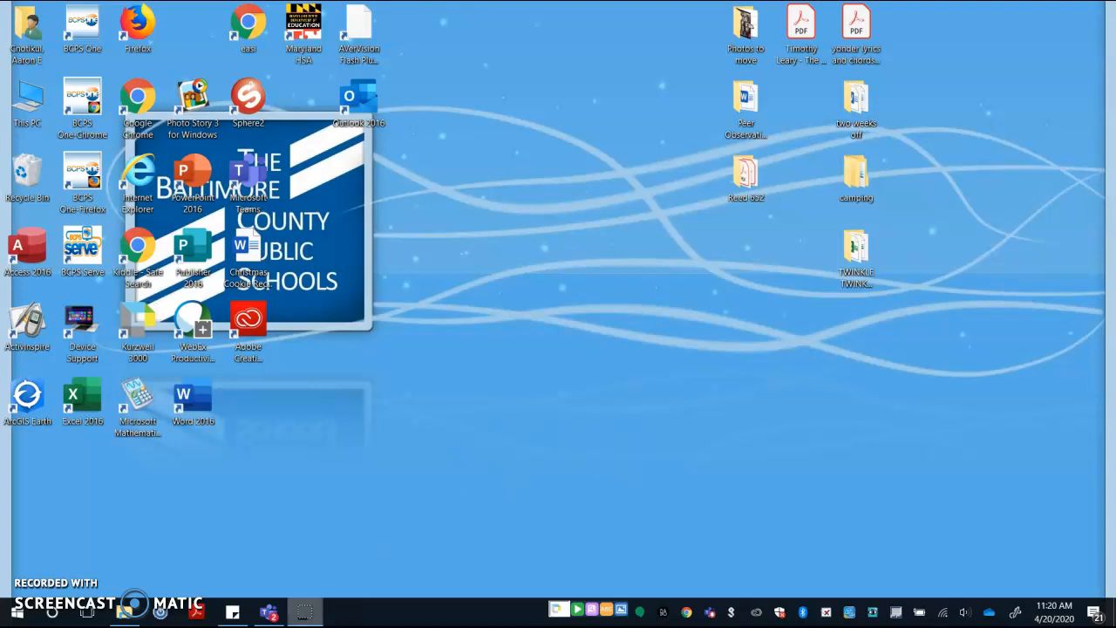
Search Windows for the Recorder app and launch it
left_click(16, 616)
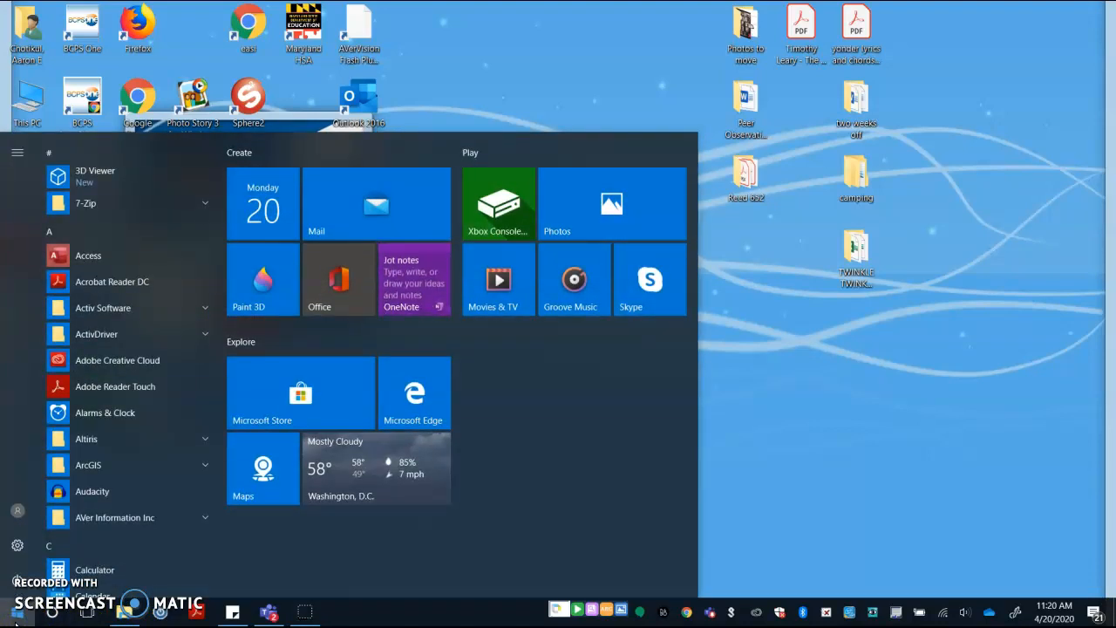
type("re")
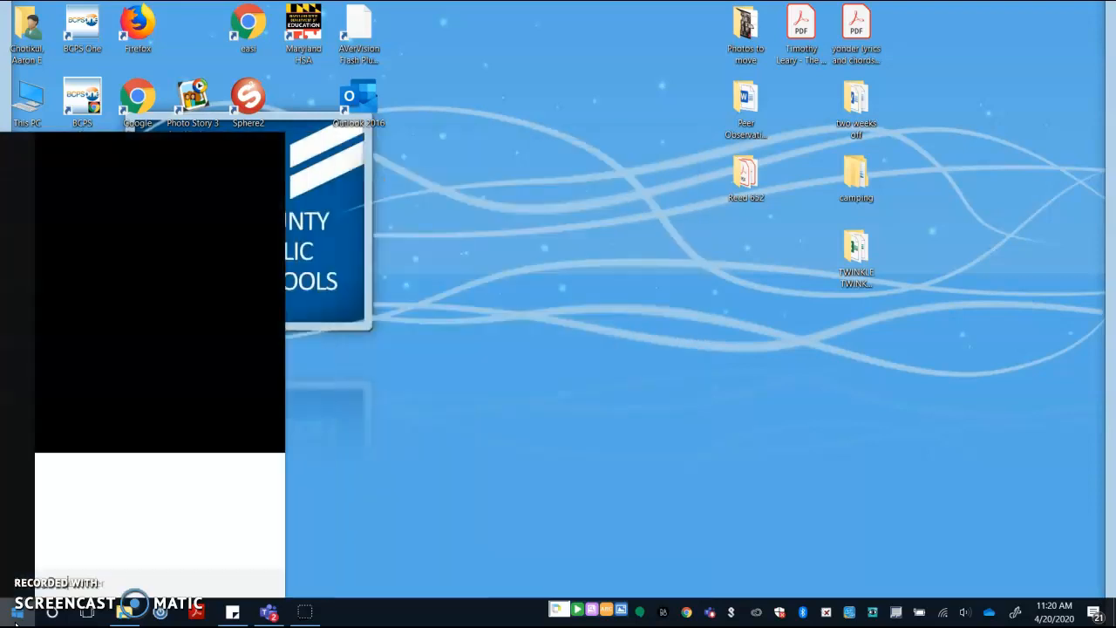
type("c")
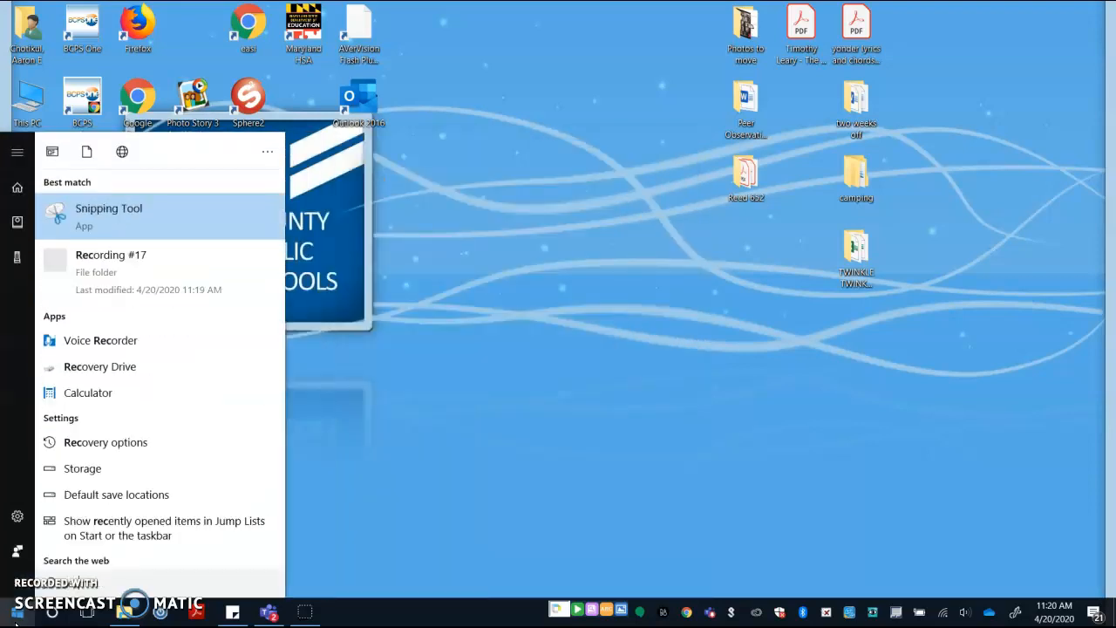
key("BackSpace")
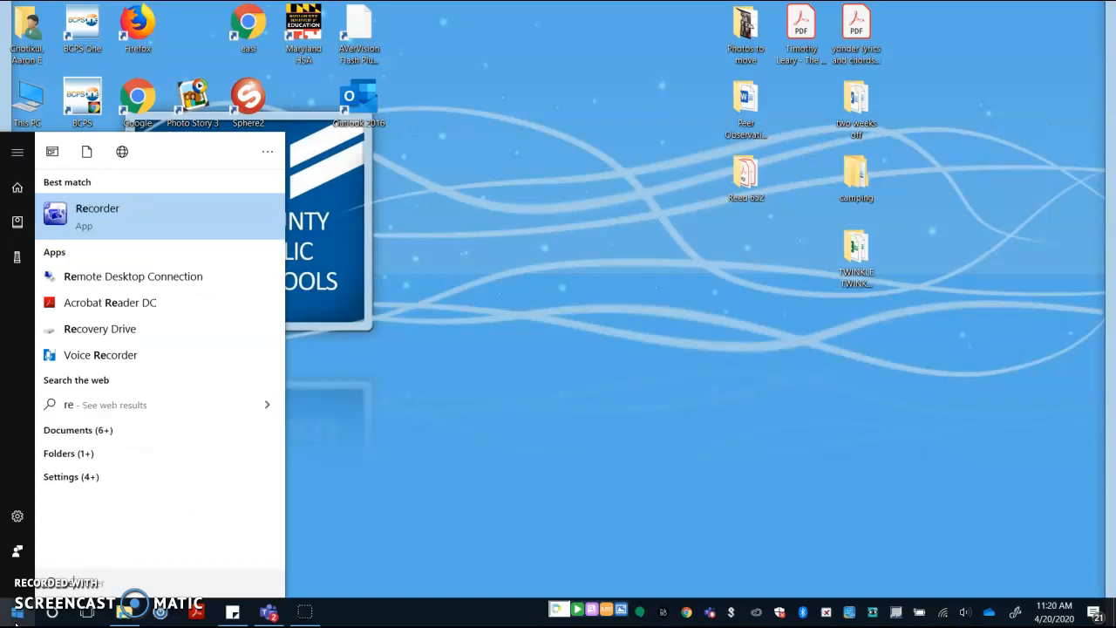
left_click(155, 213)
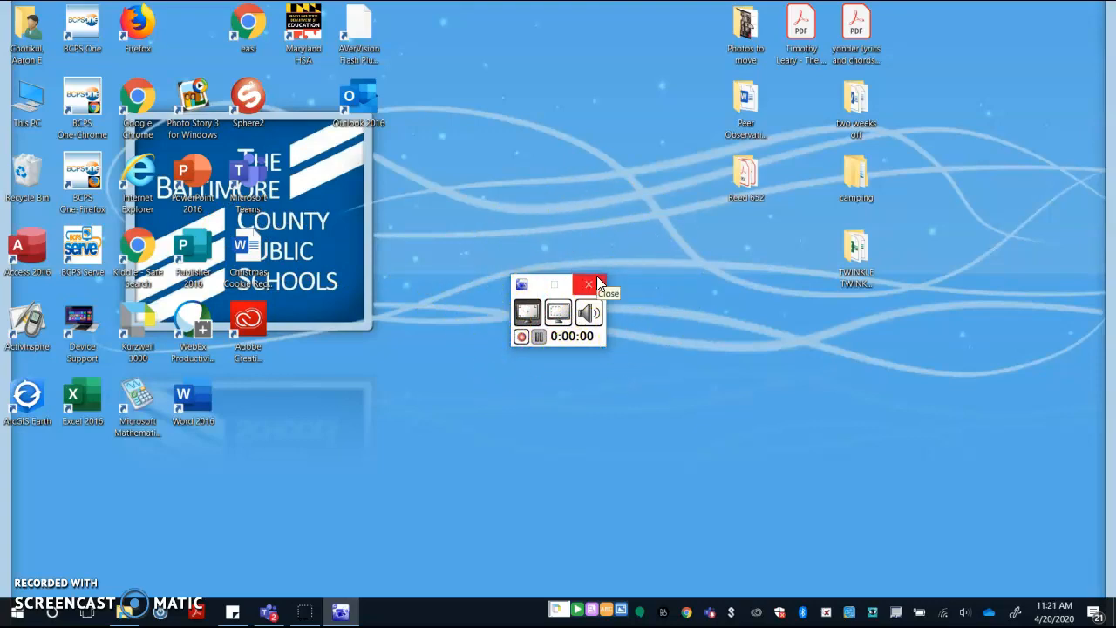
Switch the recorder from full-screen capture to capturing a selected screen area
left_click(562, 284)
left_click(529, 312)
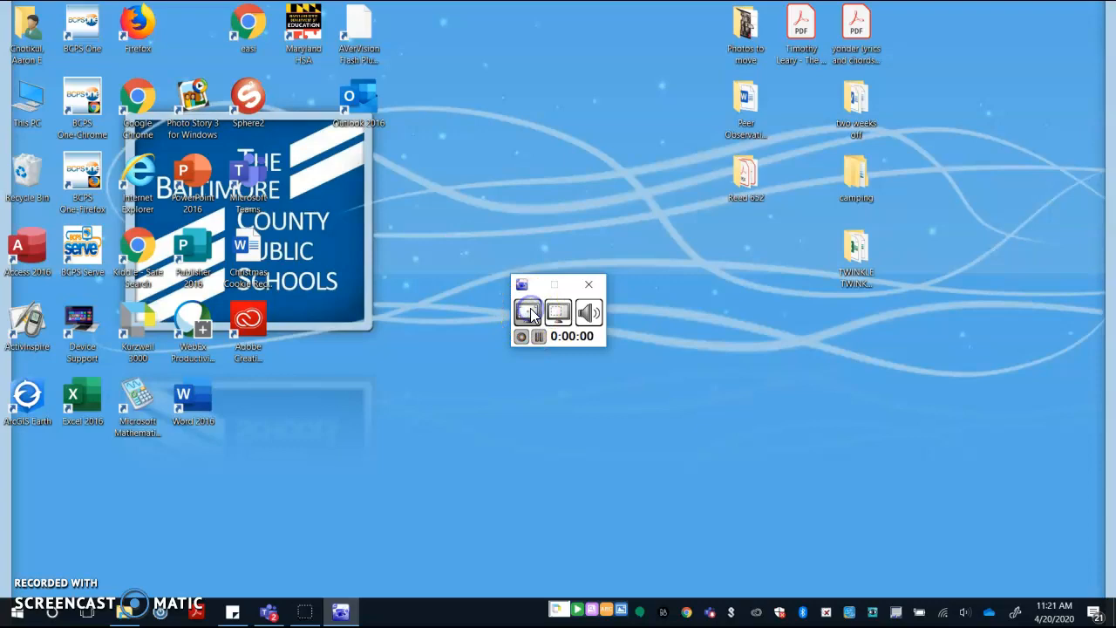
left_click(531, 316)
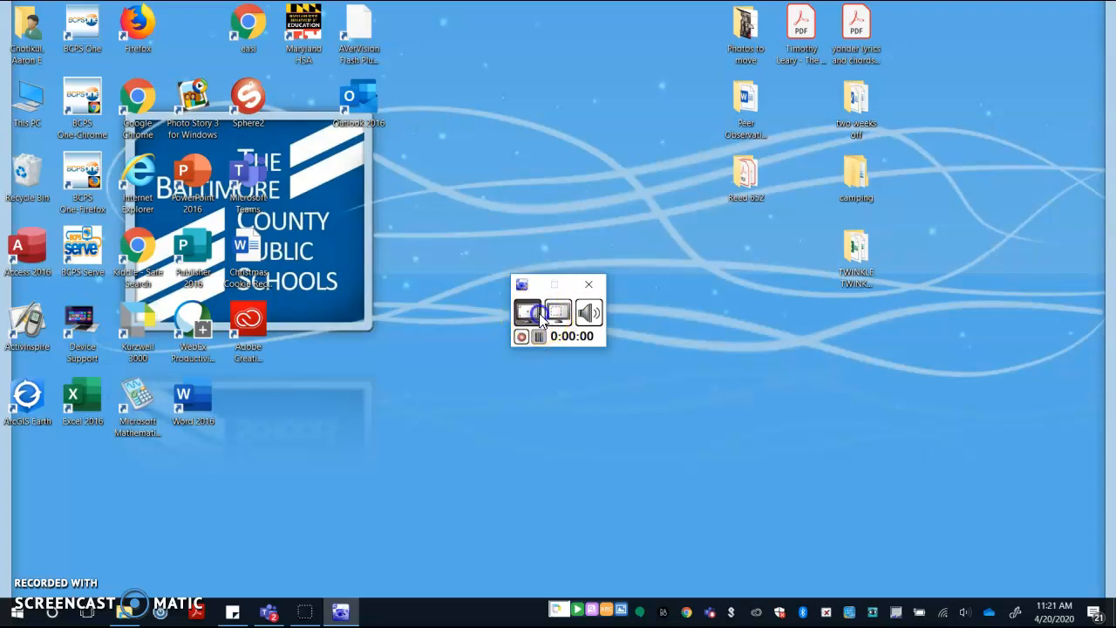
left_click(568, 314)
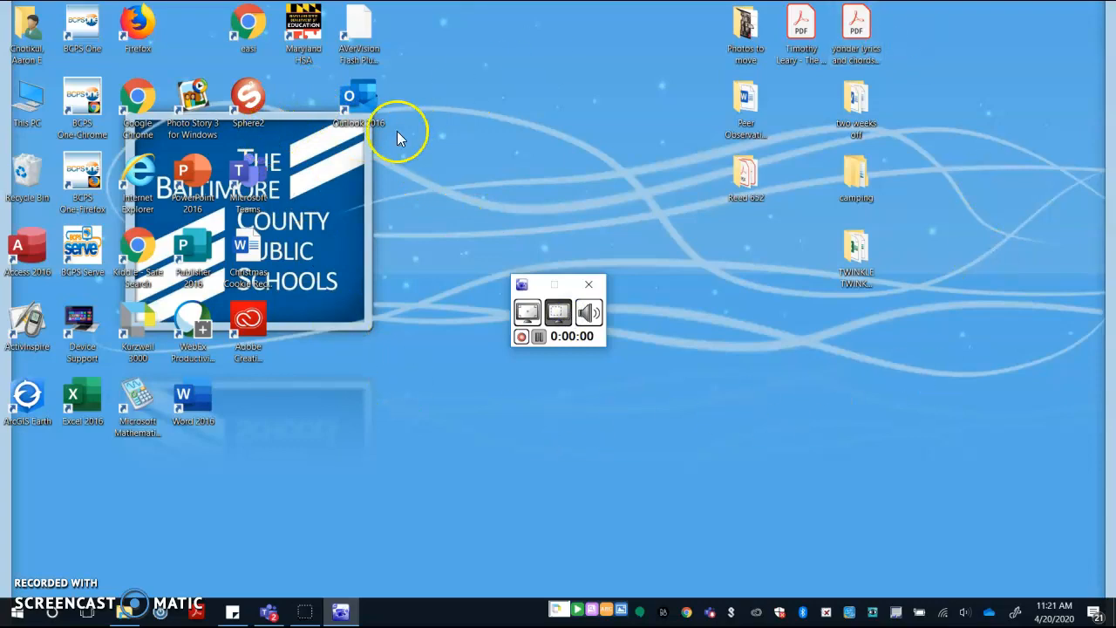
left_click_drag(380, 218, 782, 486)
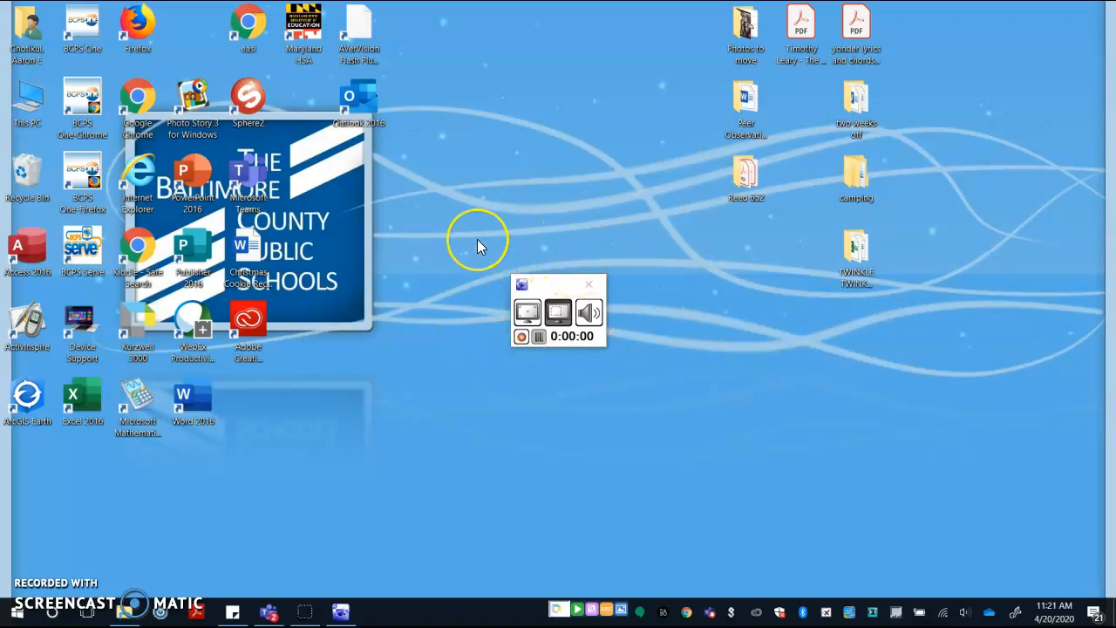
left_click(522, 285)
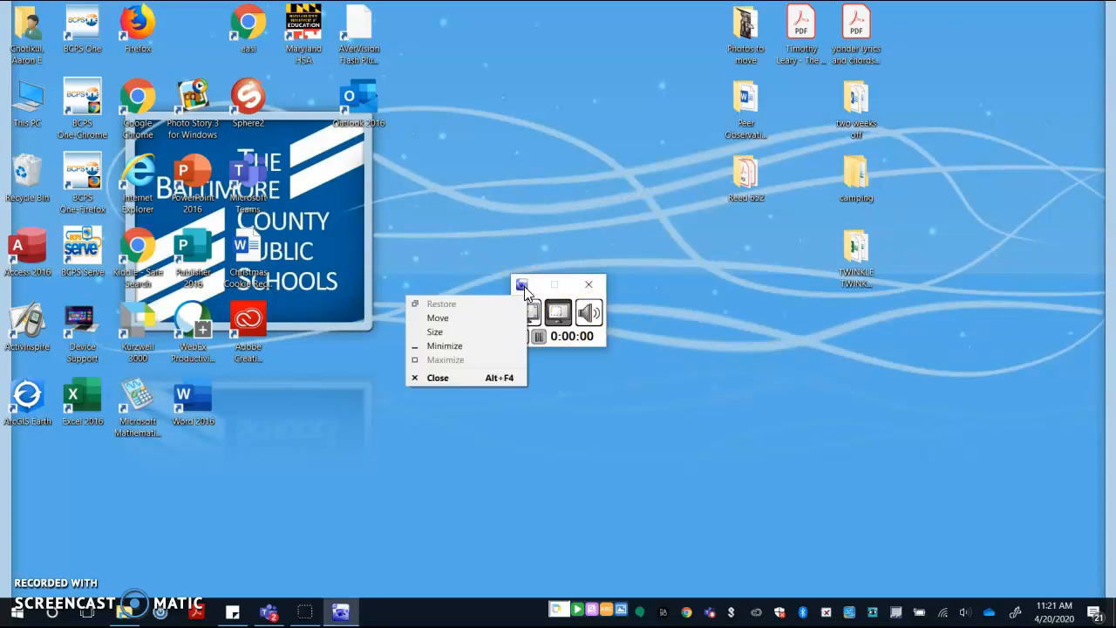
left_click(511, 212)
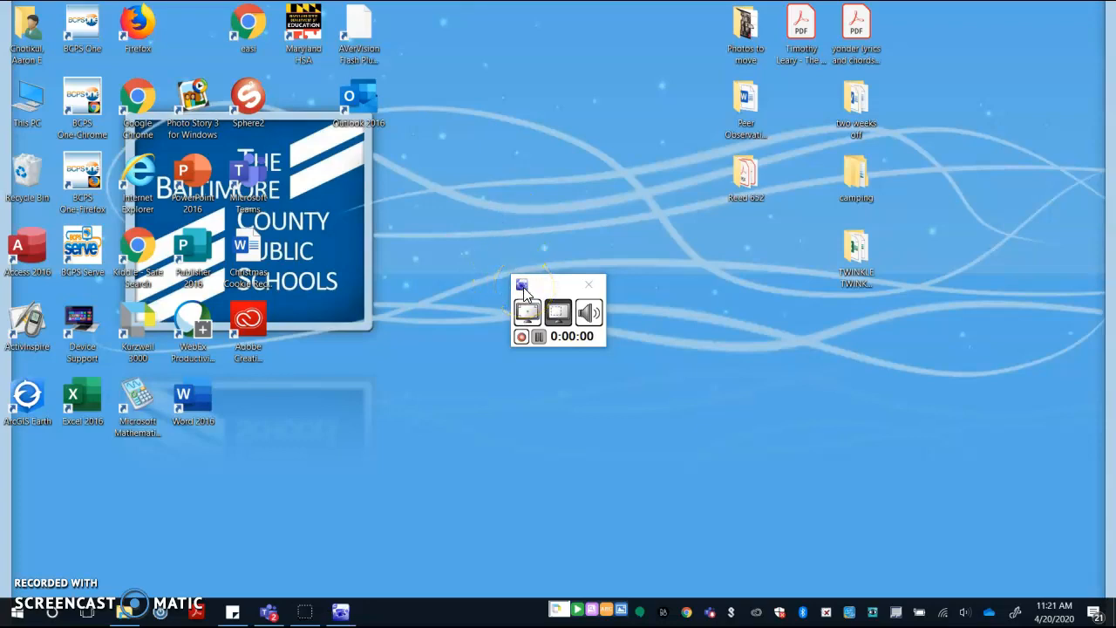
left_click(523, 287)
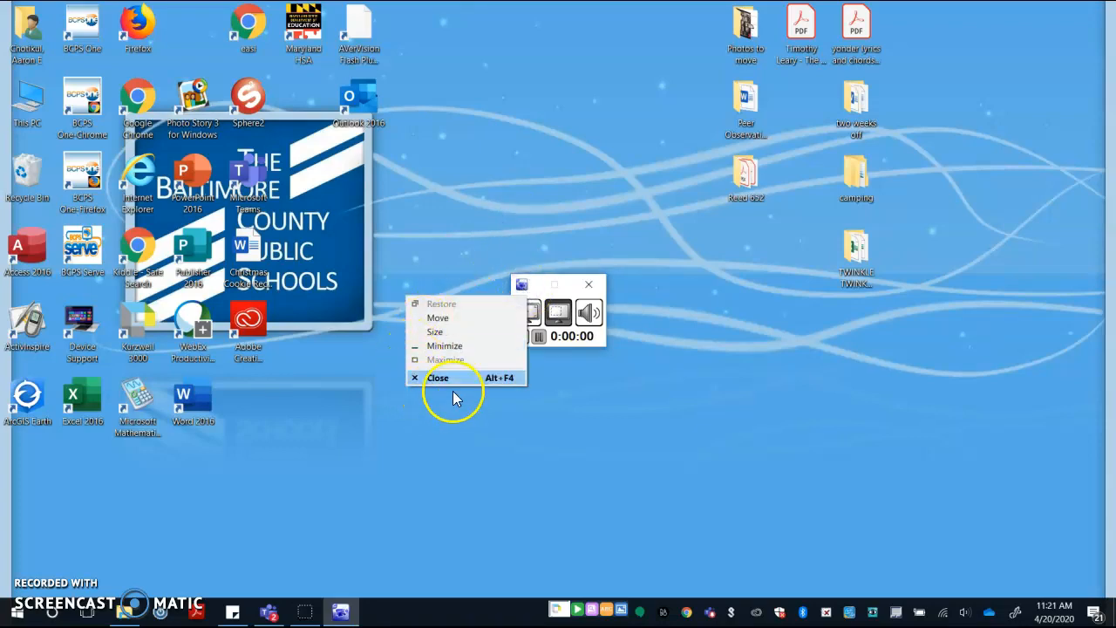
left_click(388, 407)
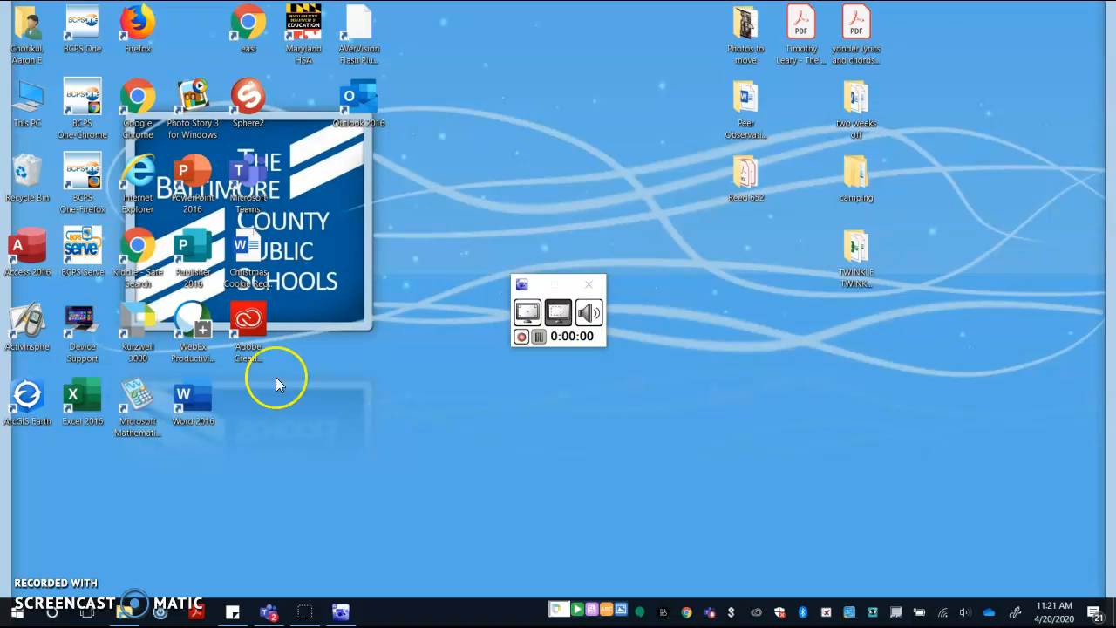
Open the Windows audio device settings and review the Speaker and Headphones playback devices
left_click(17, 612)
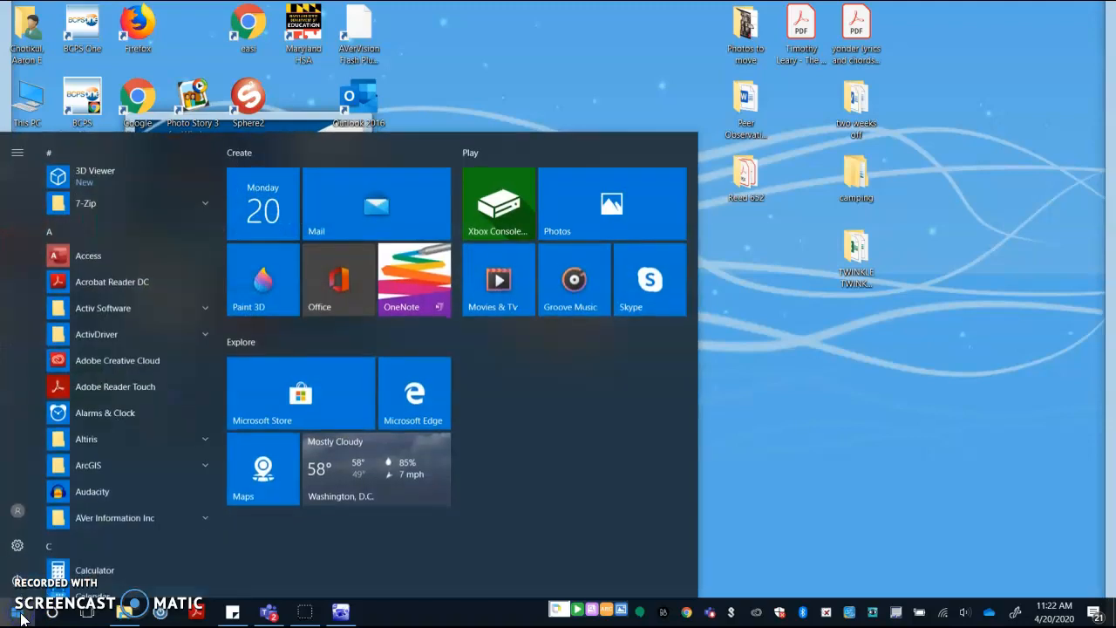
type("aud")
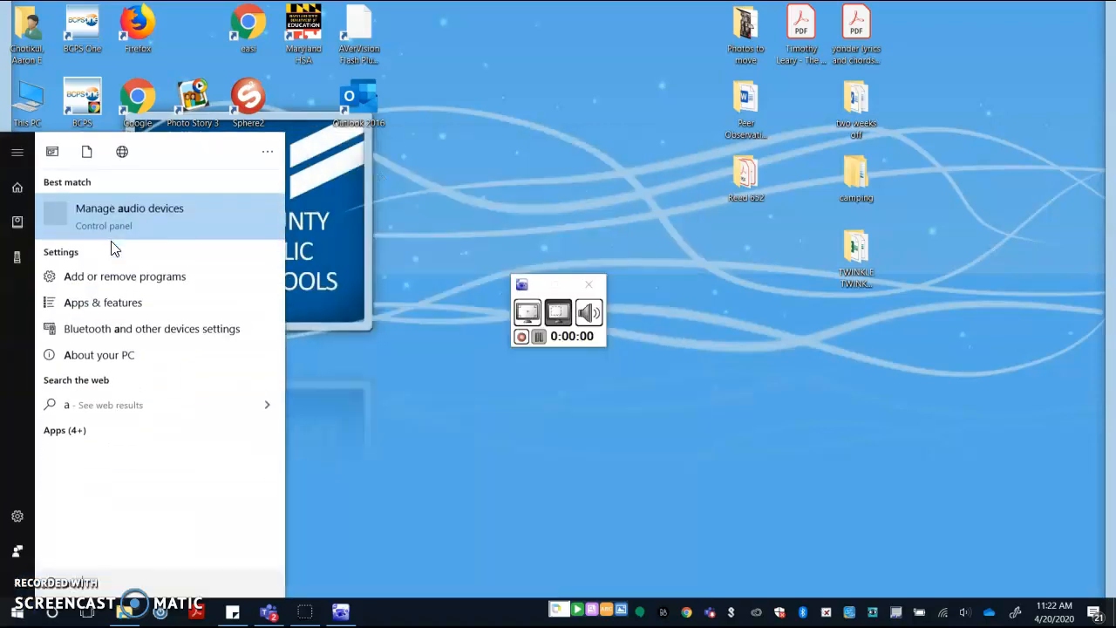
left_click(132, 225)
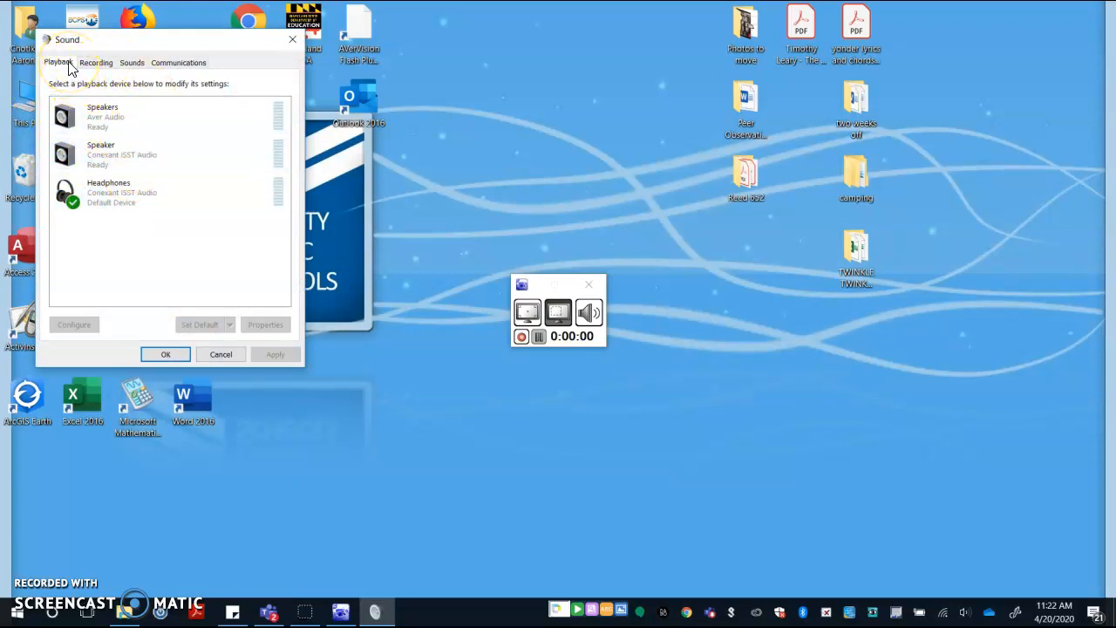
left_click(124, 153)
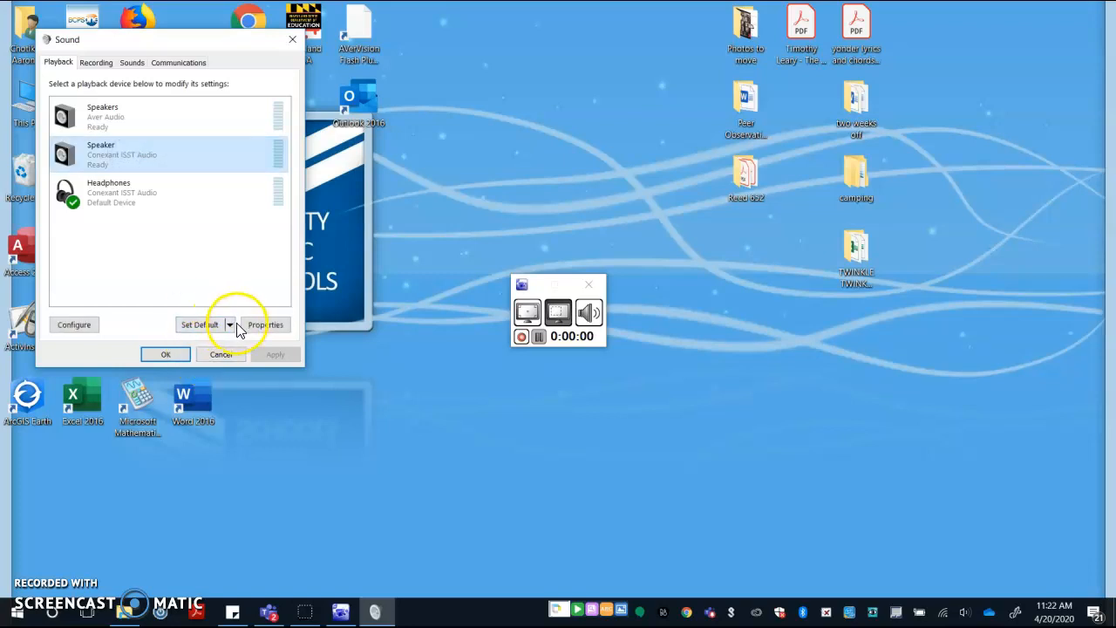
left_click(231, 325)
left_click(231, 324)
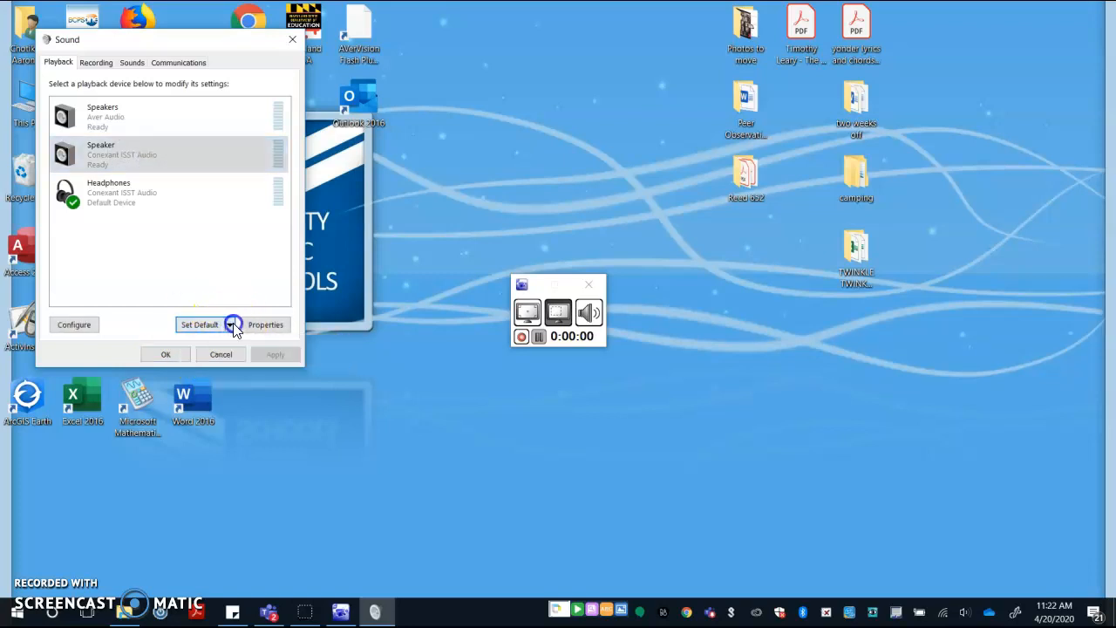
left_click(116, 192)
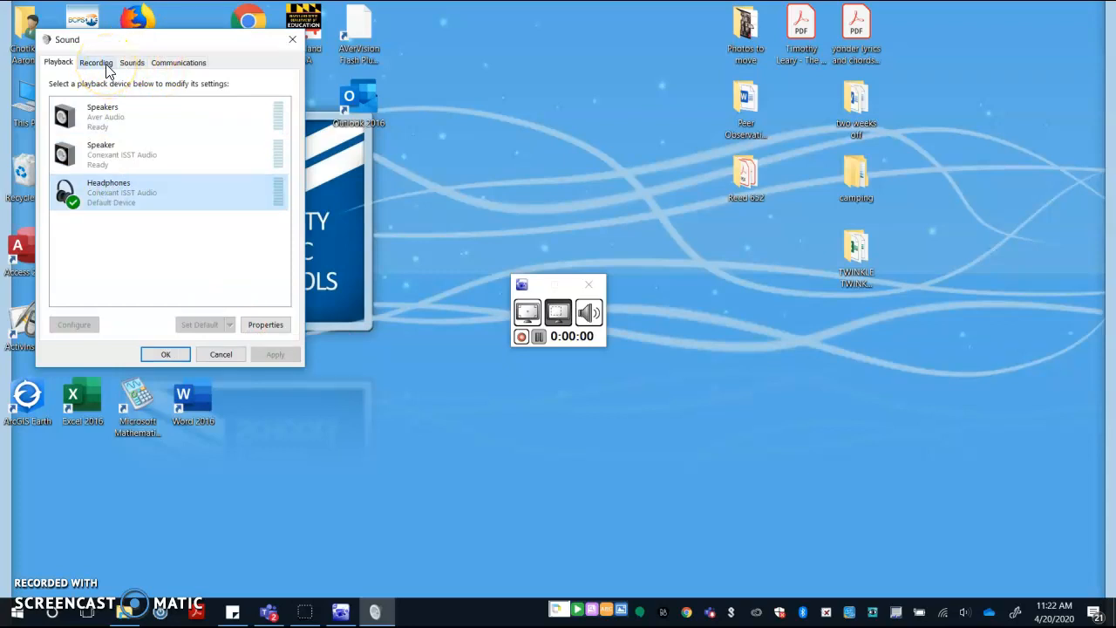
Examine the available recording devices and the External Microphone's properties, then close the sound settings
left_click(106, 70)
left_click(137, 145)
left_click(77, 266)
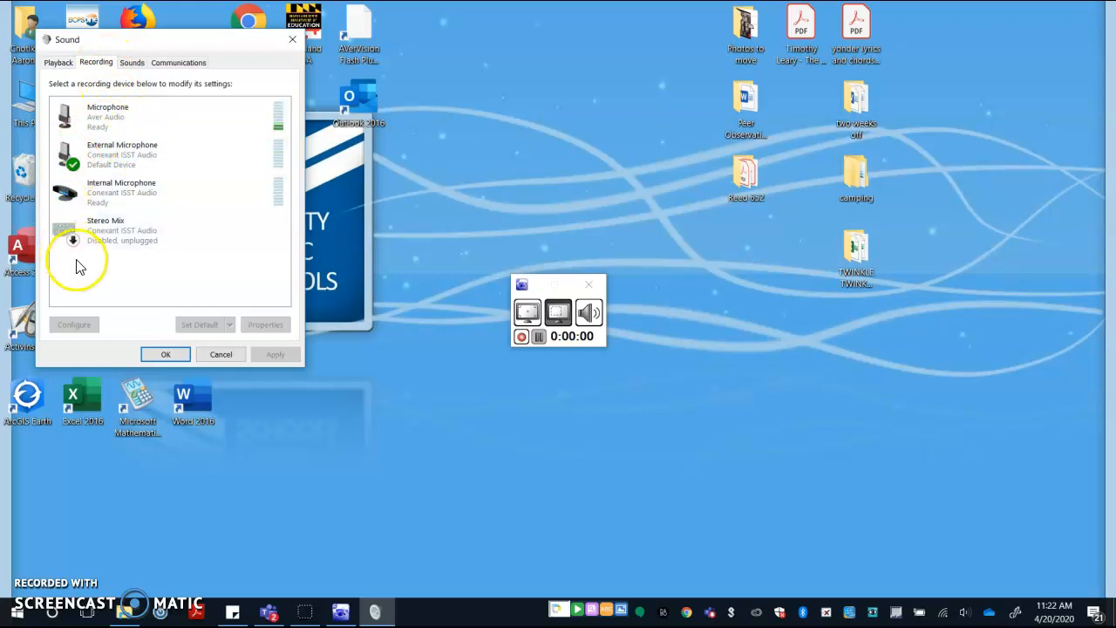
left_click(176, 161)
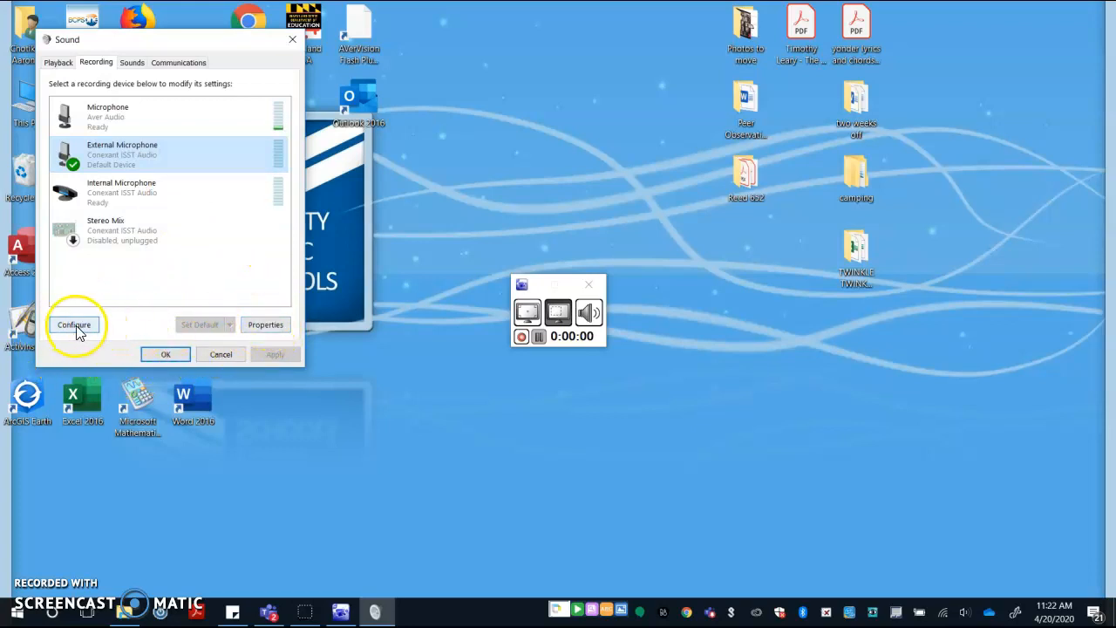
left_click(264, 325)
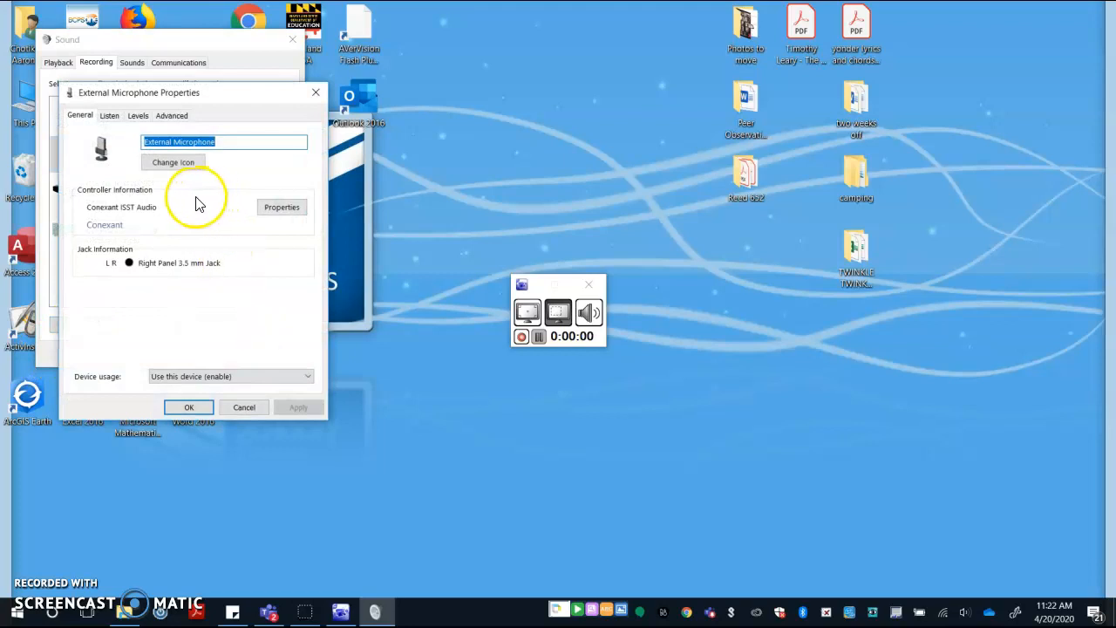
left_click(315, 94)
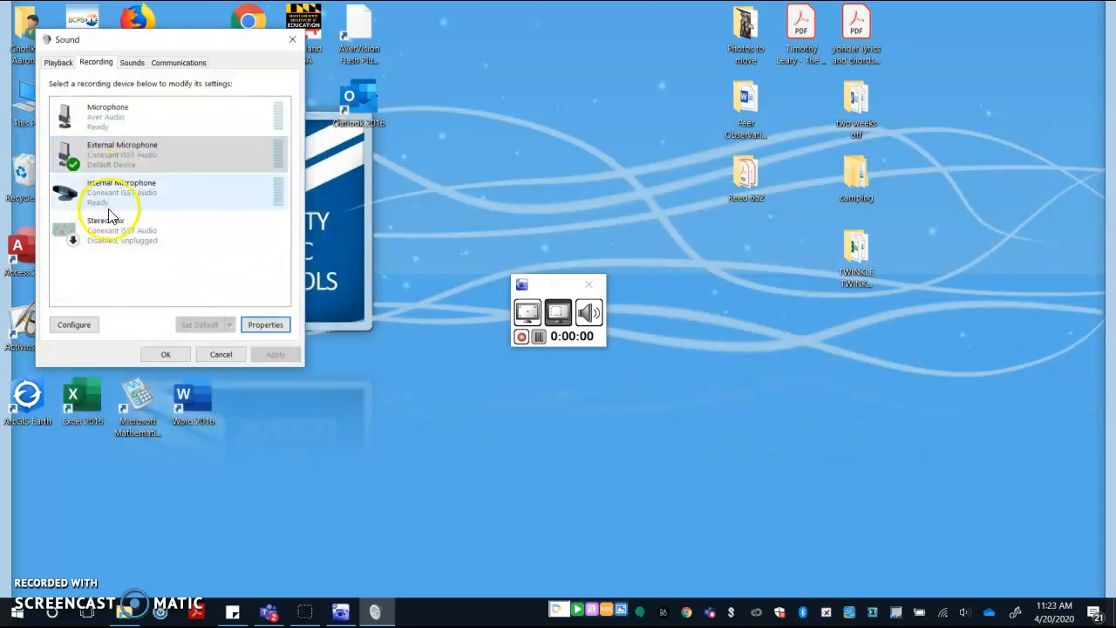
left_click(166, 355)
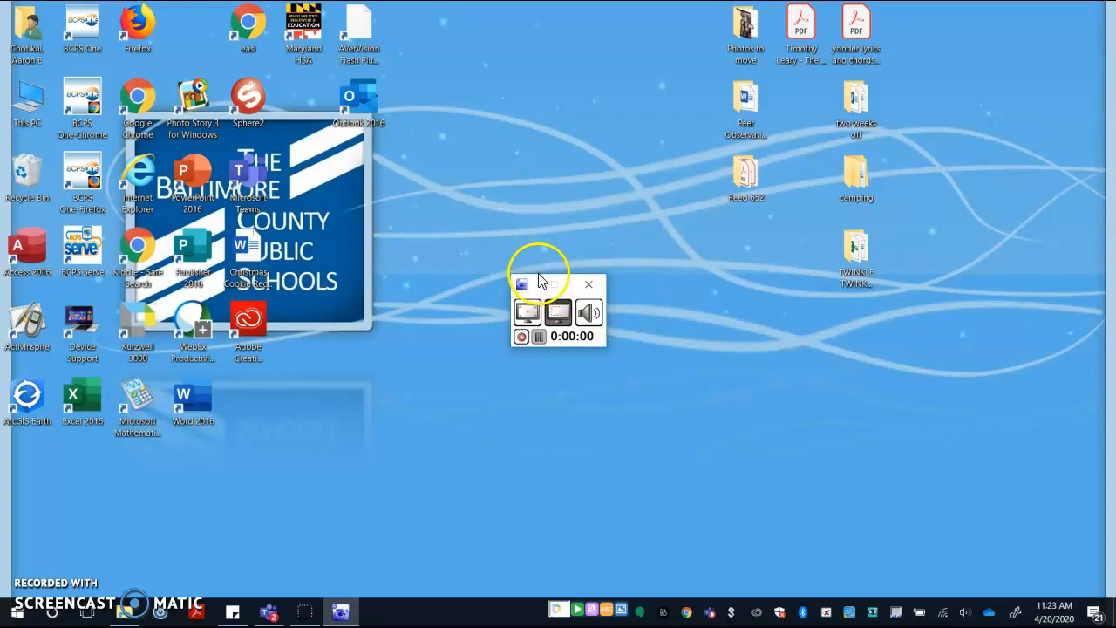
Record a rectangular area of the desktop around the folder icons, then pause and stop the recording
left_click(559, 314)
left_click(533, 316)
left_click(521, 337)
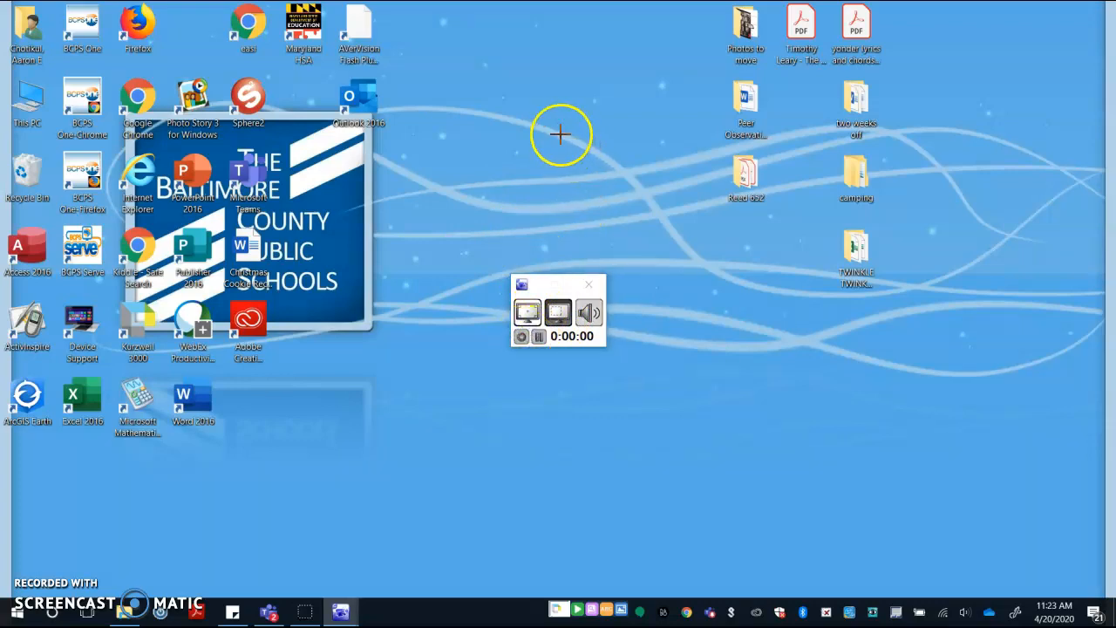
left_click_drag(592, 34, 1099, 446)
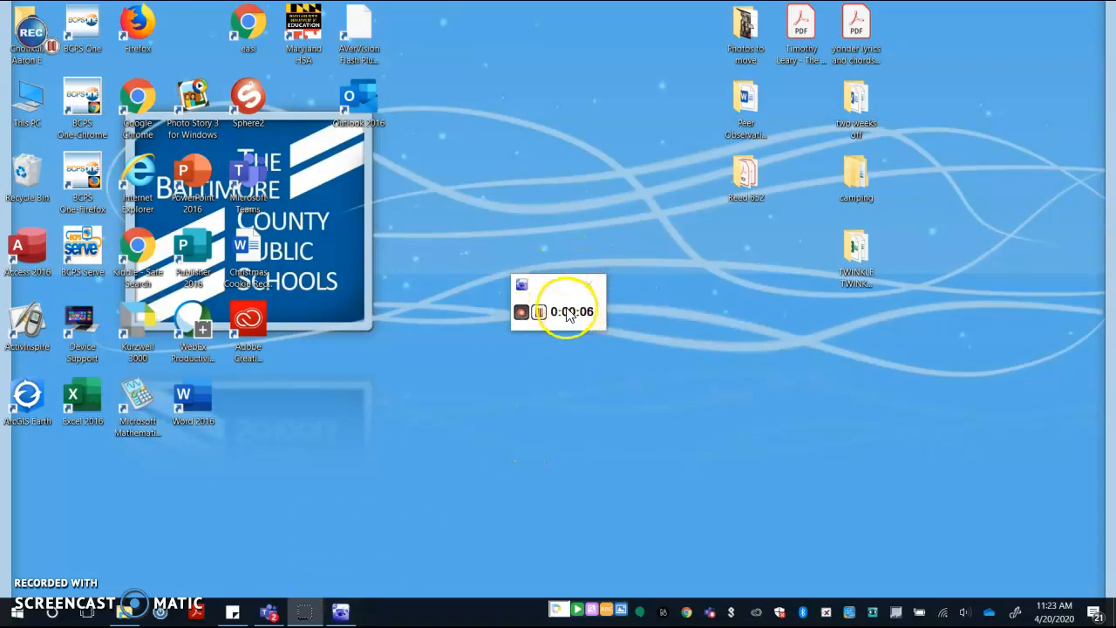
left_click(541, 312)
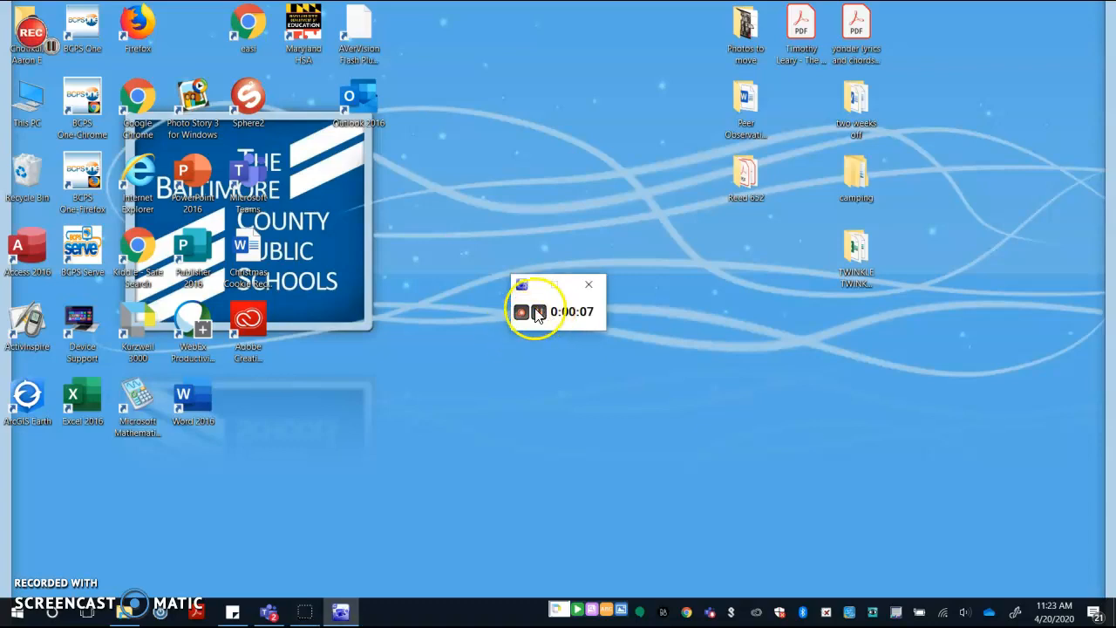
left_click(523, 312)
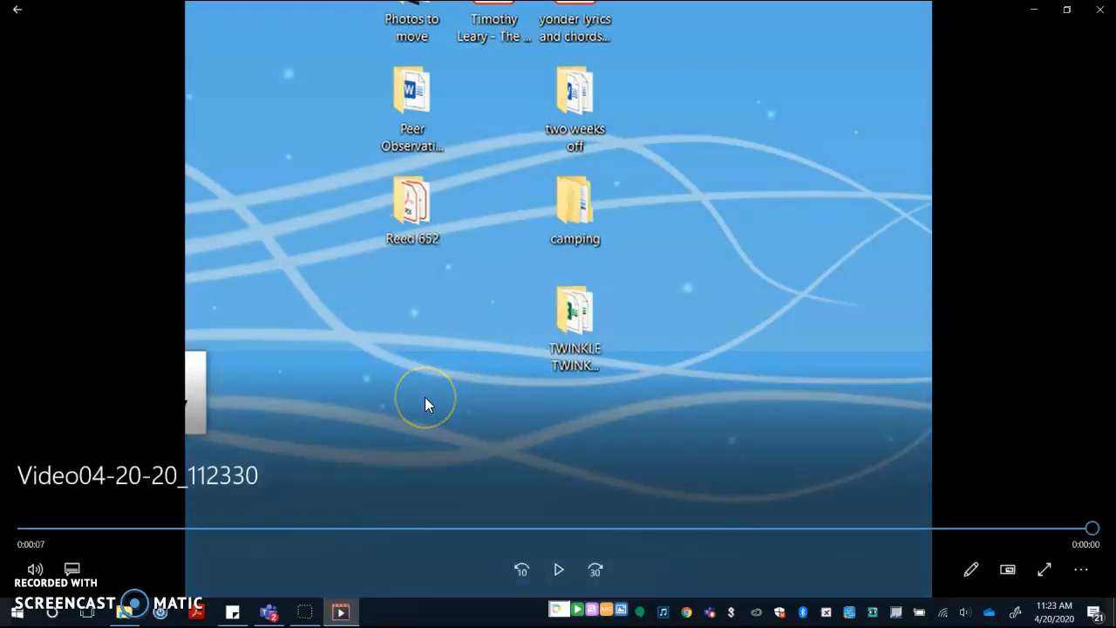
left_click(1081, 571)
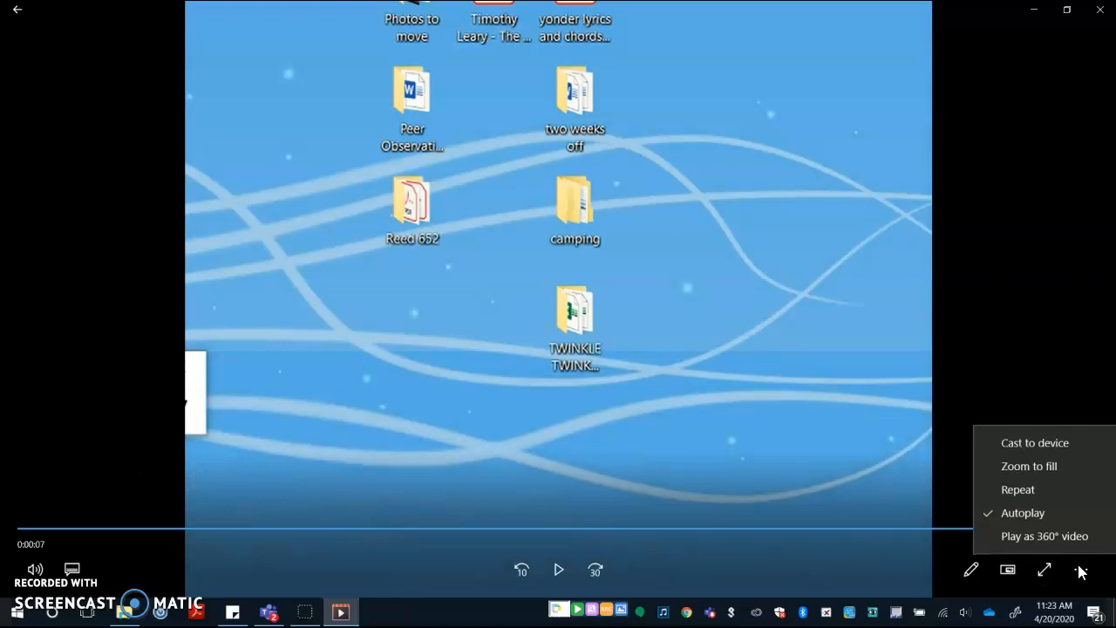
left_click(1015, 567)
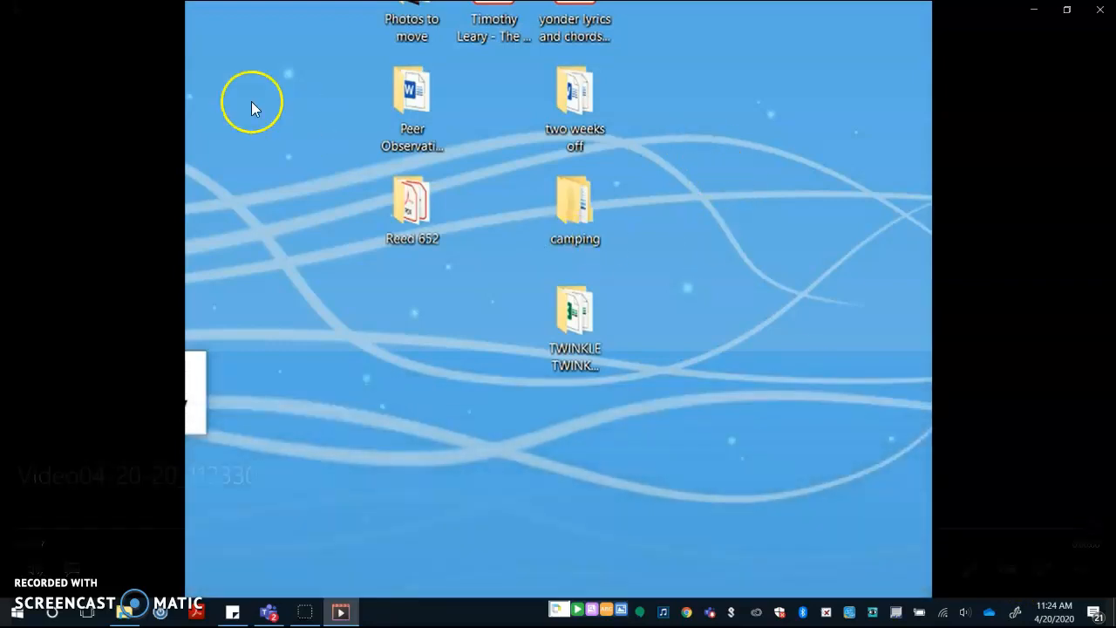
left_click(1066, 9)
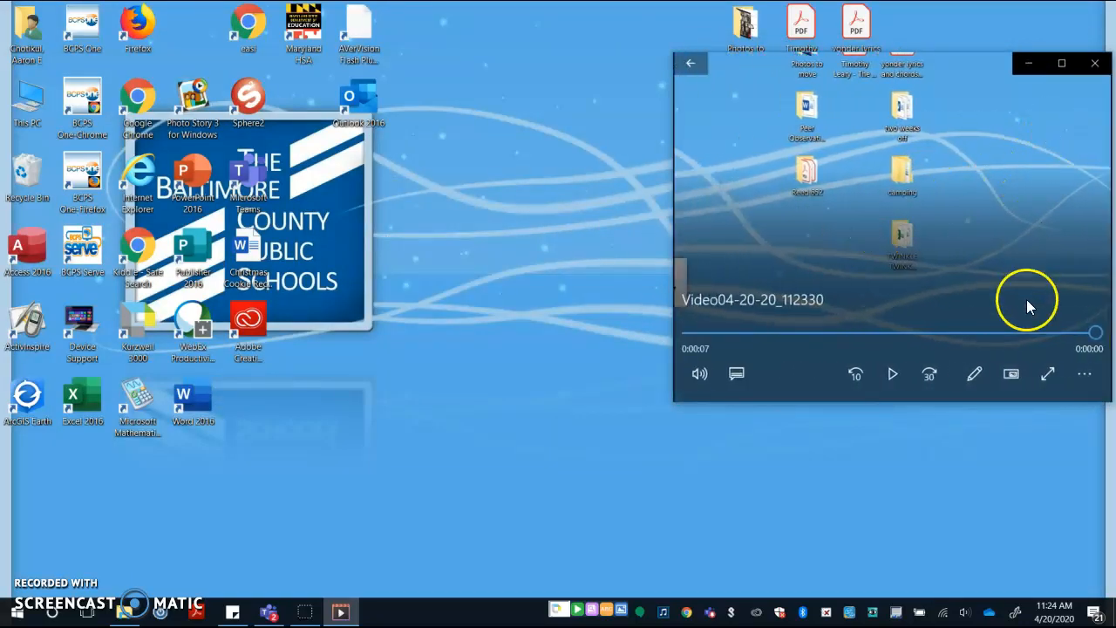
left_click(1085, 374)
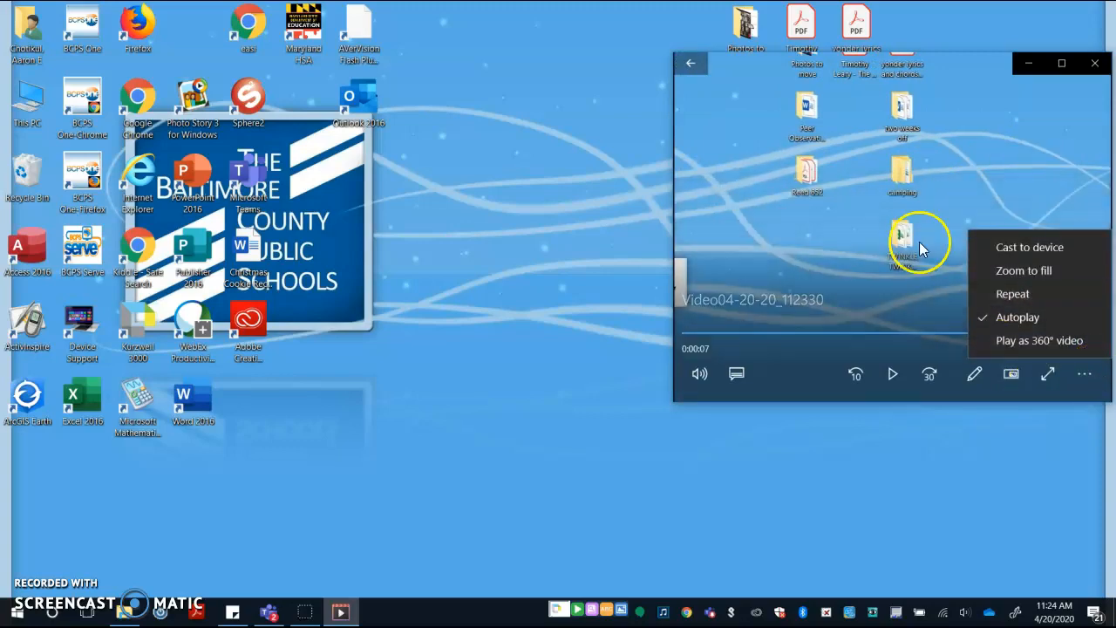
left_click(837, 227)
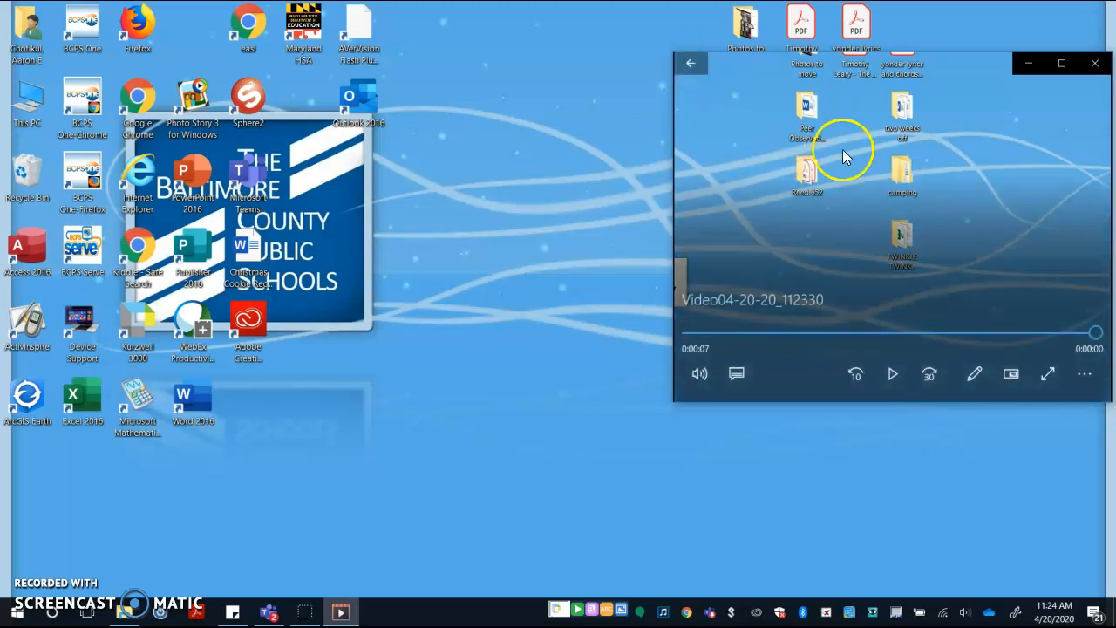
double_click(789, 296)
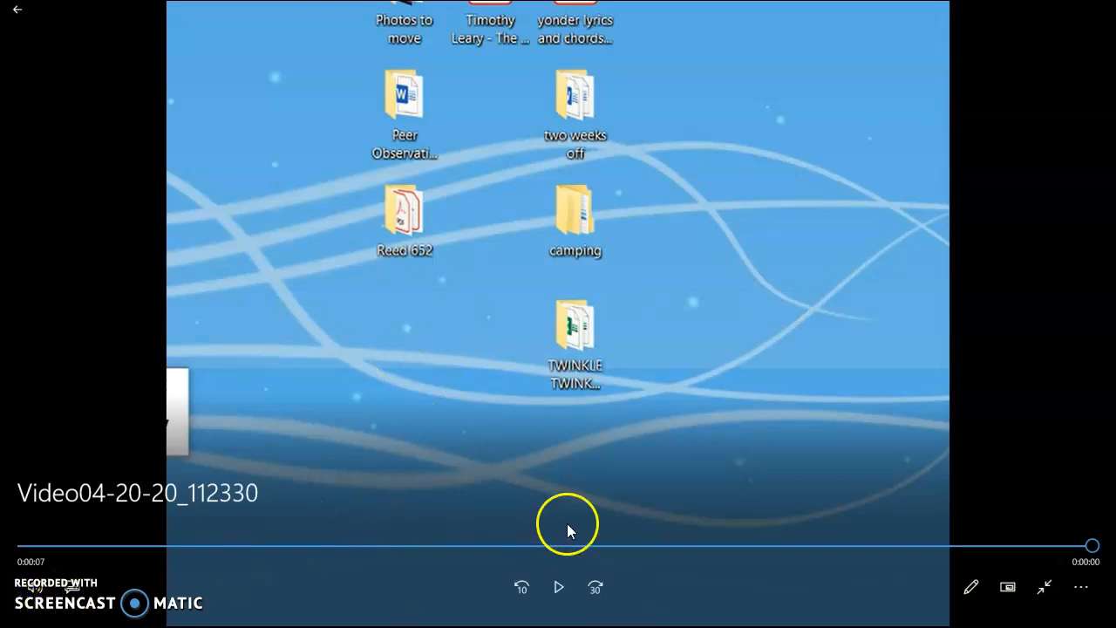
Open the recorded clip in Photos and start saving a copy as MP4, then cancel and close Photos
left_click(975, 588)
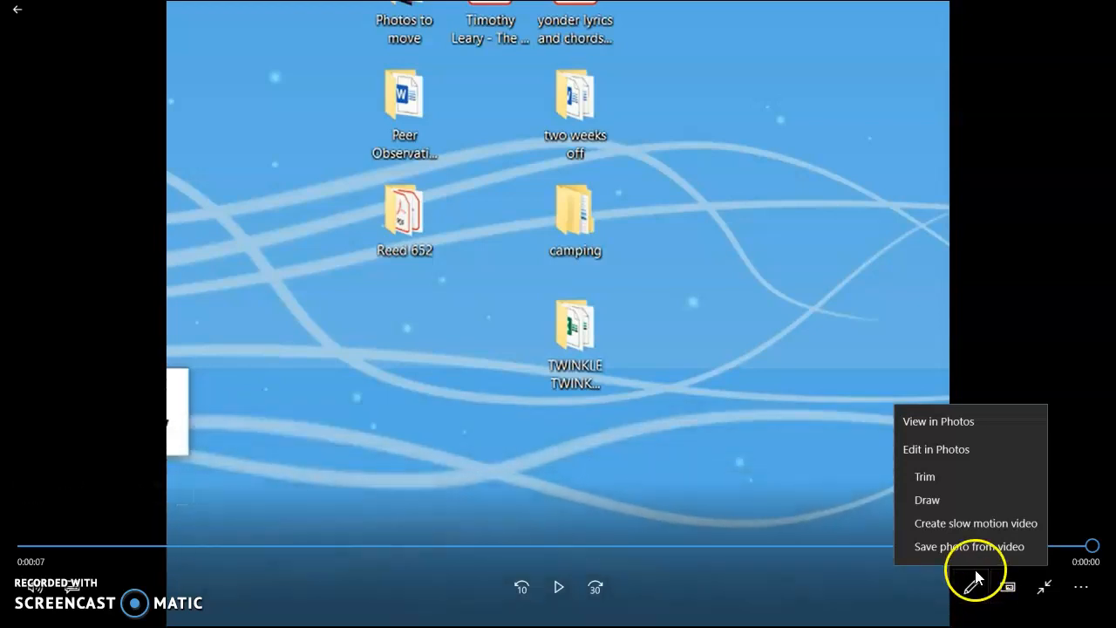
left_click(963, 423)
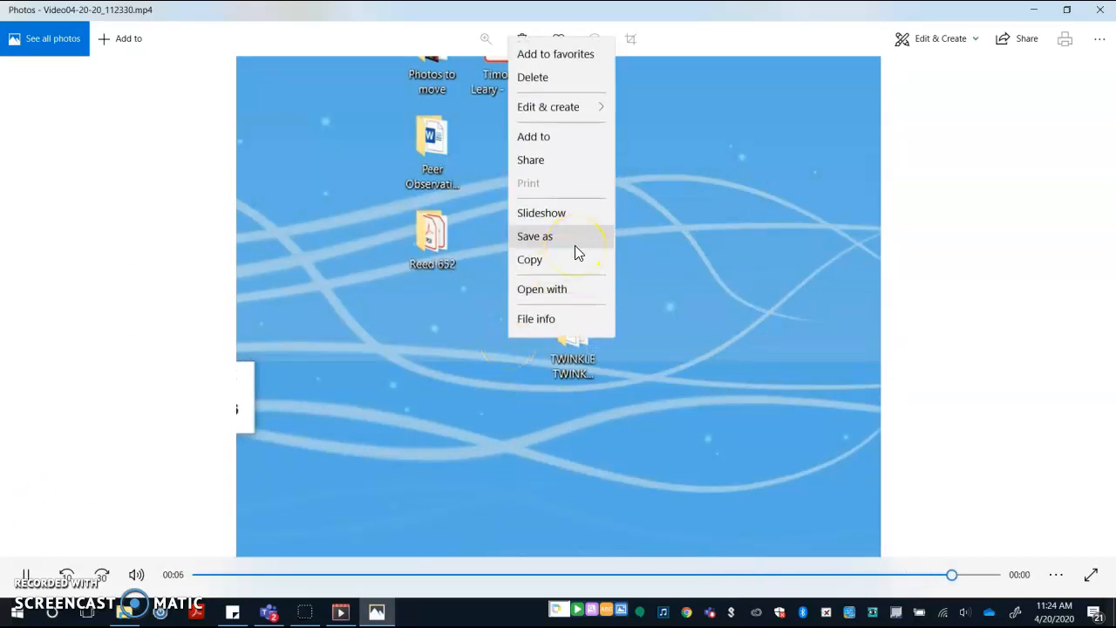
left_click(575, 246)
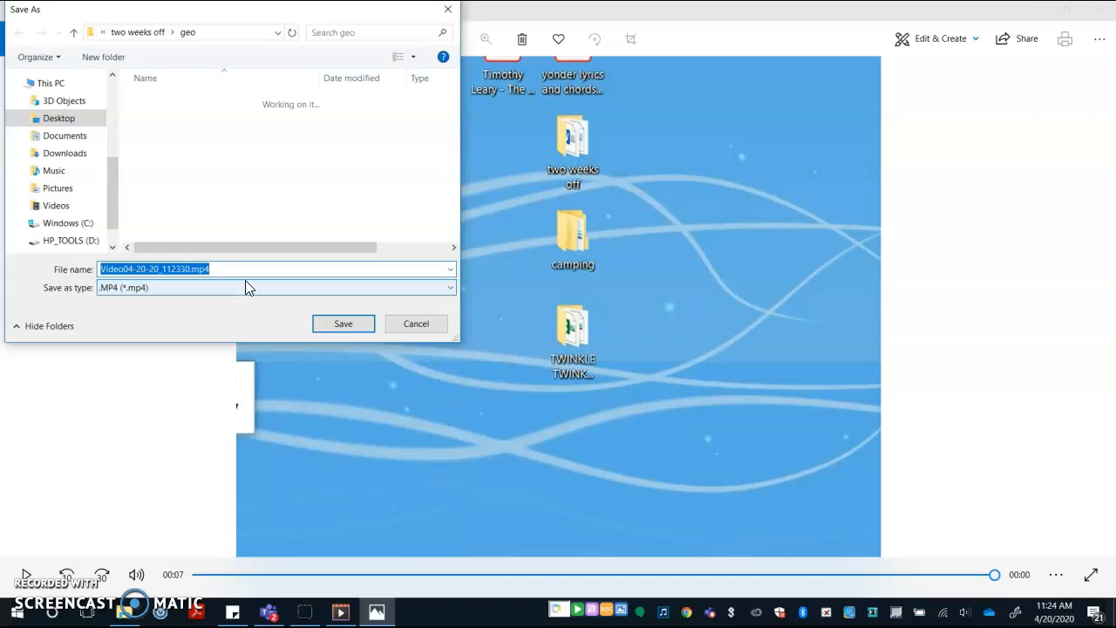
left_click(422, 327)
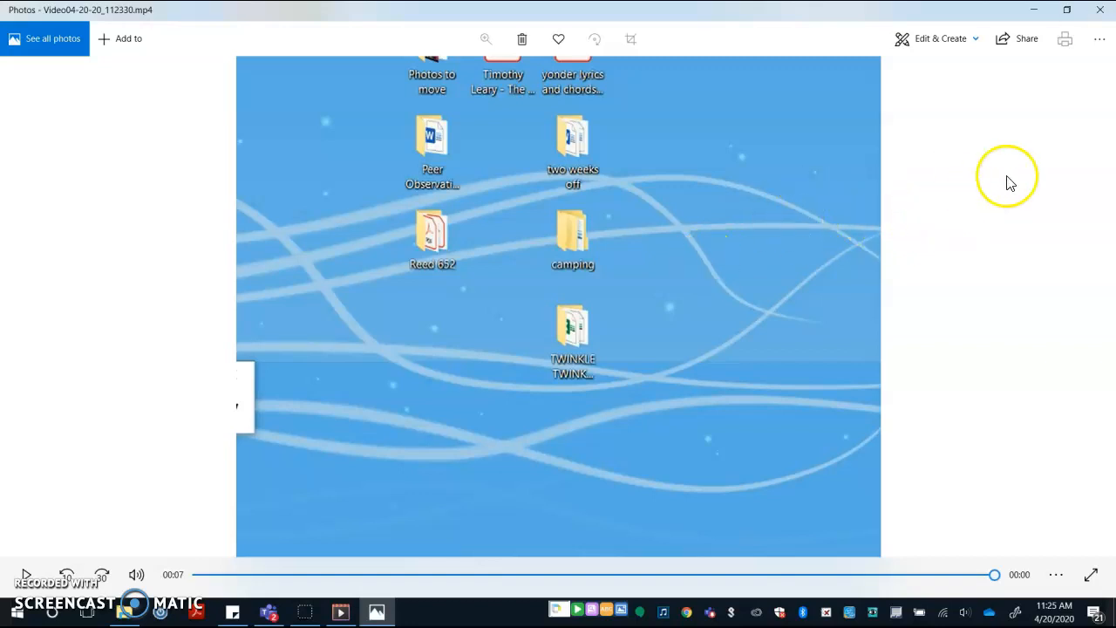
left_click(1100, 9)
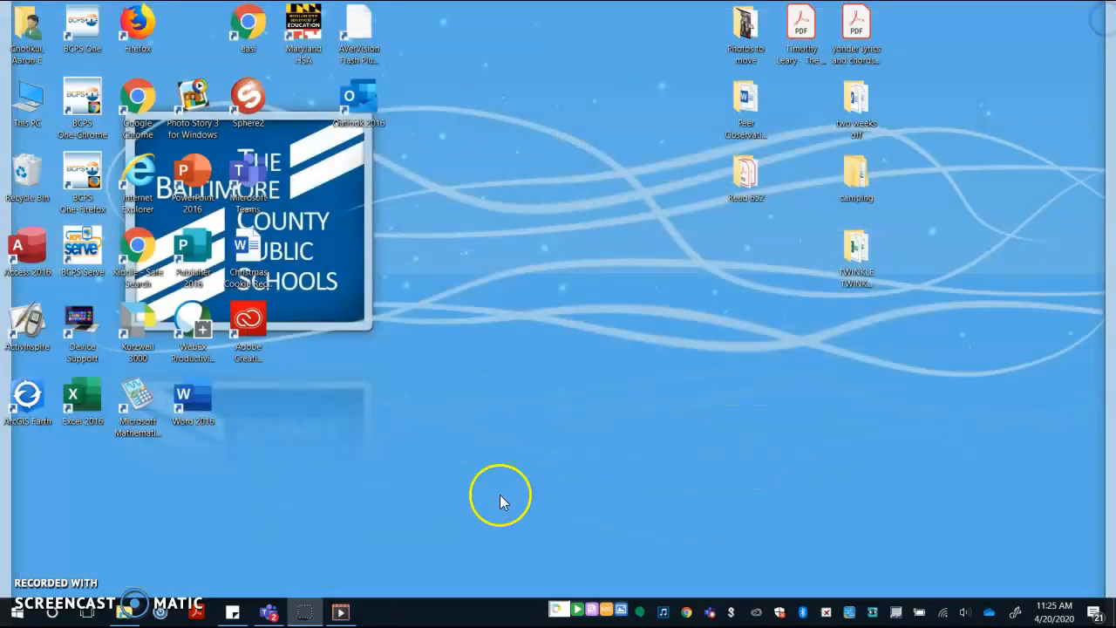